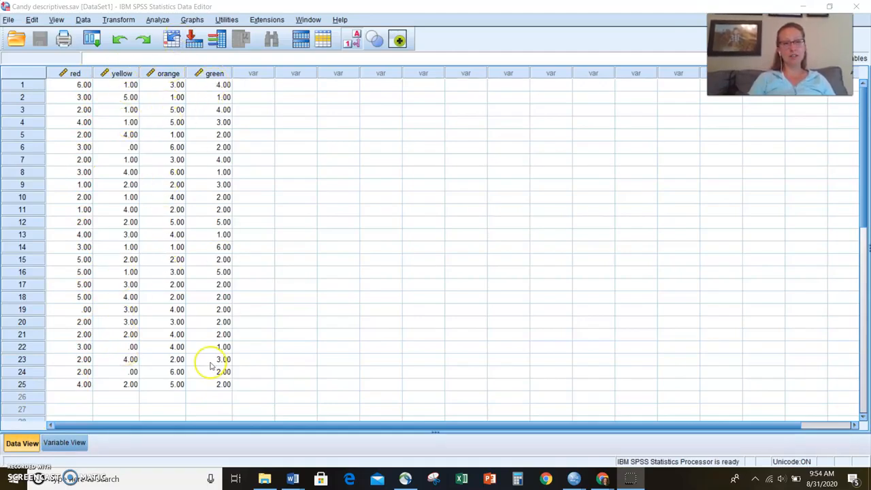
Display the variable definitions of the candy dataset and widen the Label column to fit the full labels
left_click(64, 442)
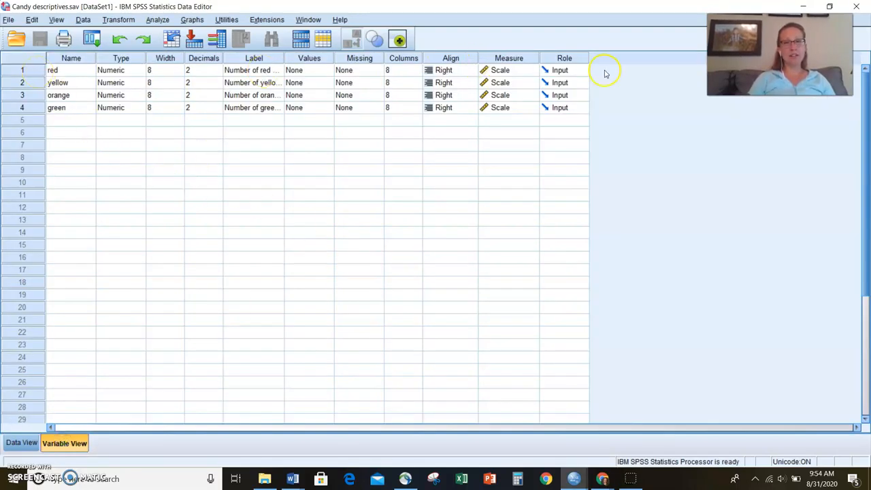
left_click_drag(285, 58, 312, 58)
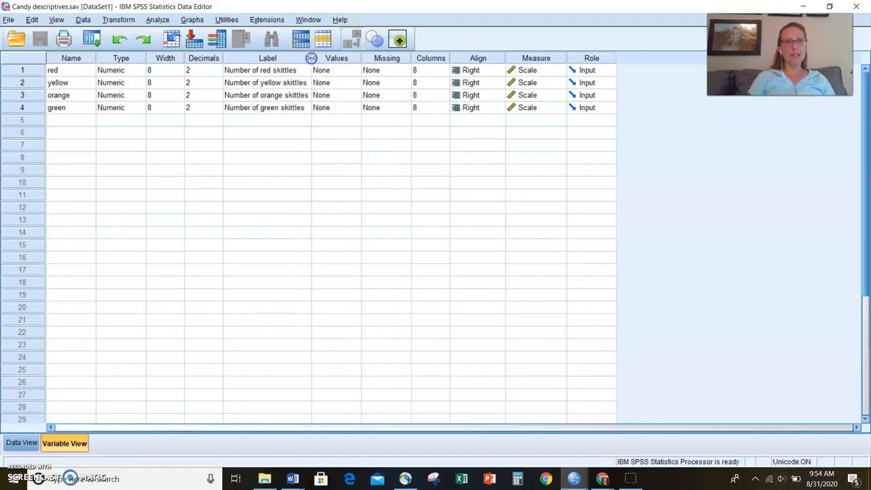
Create a new blank dataset, look at its empty data grid, and return to its variable definitions
left_click(10, 20)
left_click(51, 32)
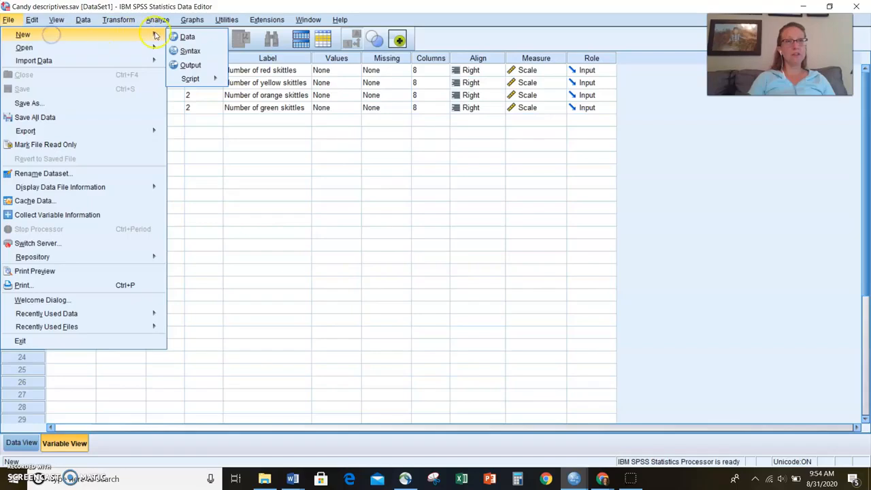
left_click(200, 38)
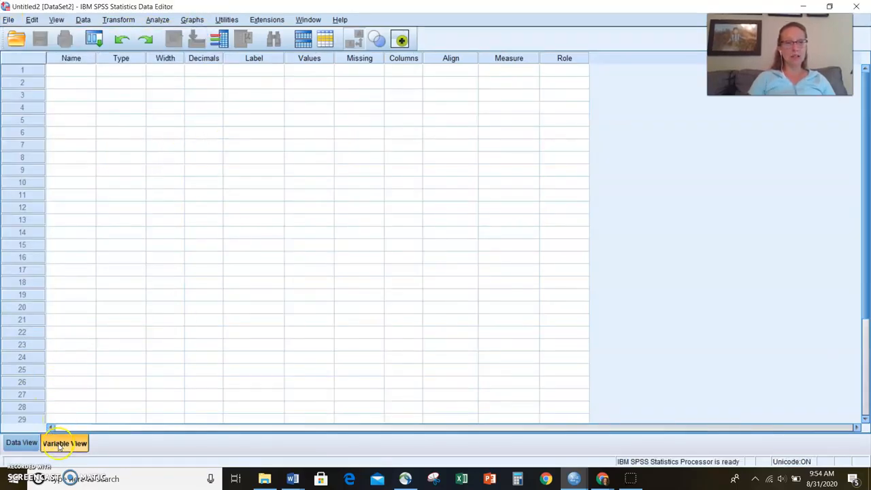
left_click(18, 443)
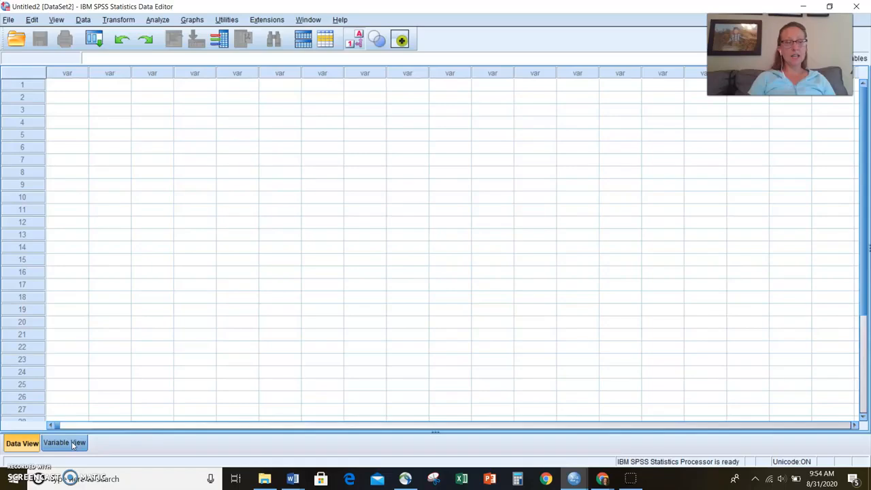
left_click(73, 444)
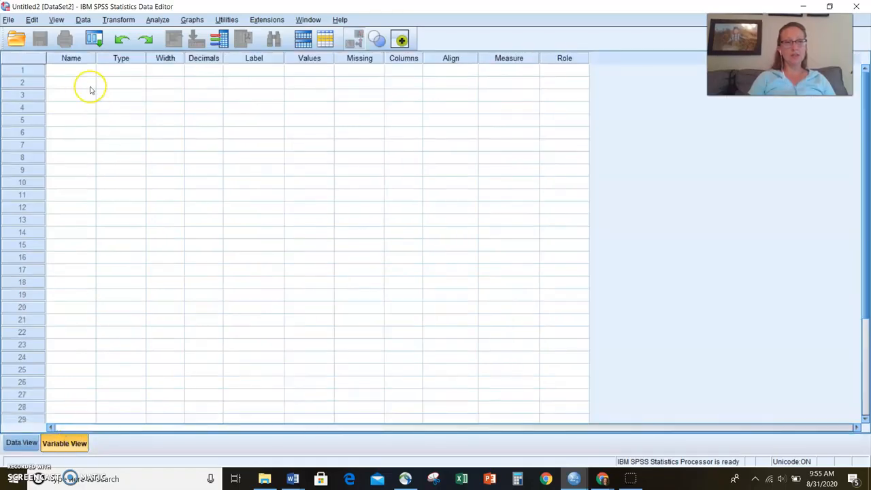
Define four variables named red, orange, yellow and green in the new dataset
left_click(74, 70)
type("red")
key("Return")
type("orange")
key("Return")
type("yell")
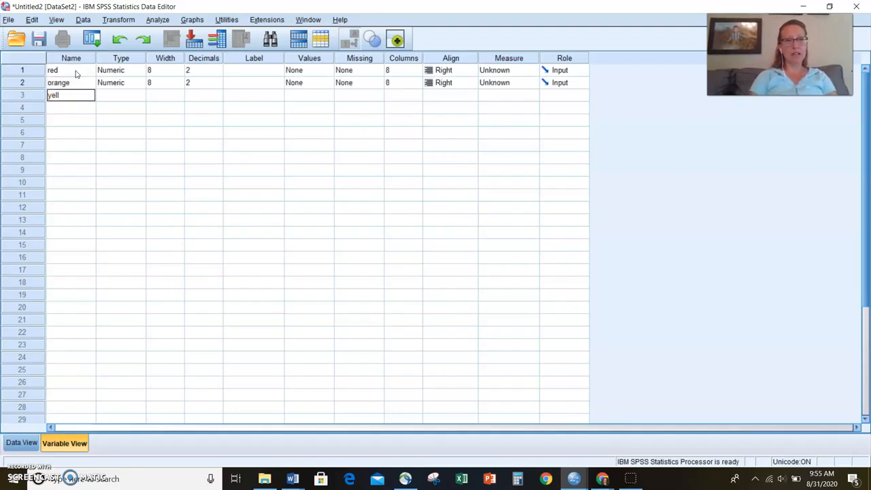
key("Return")
type("green")
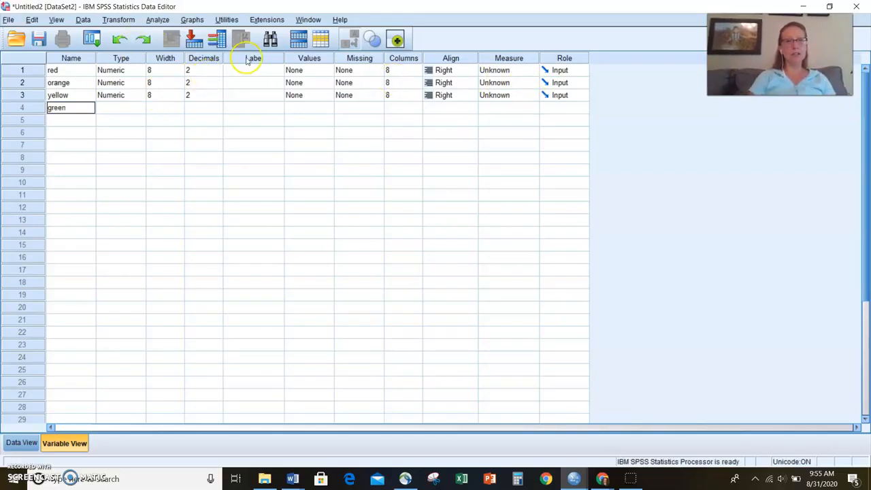
left_click(115, 109)
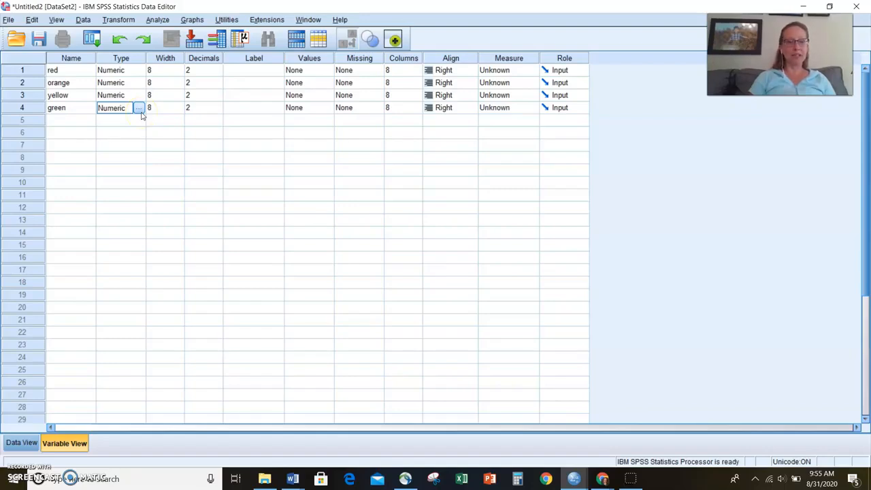
Change the variable type of green to String
left_click(138, 108)
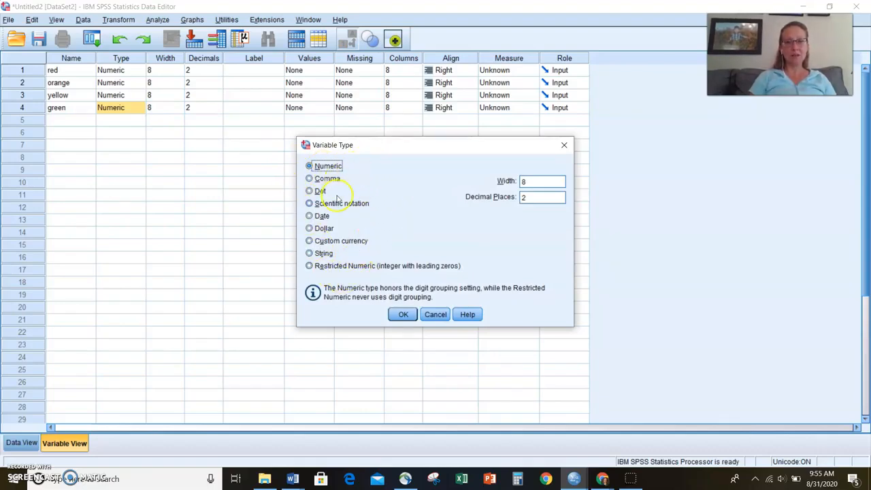
left_click(310, 254)
left_click(402, 314)
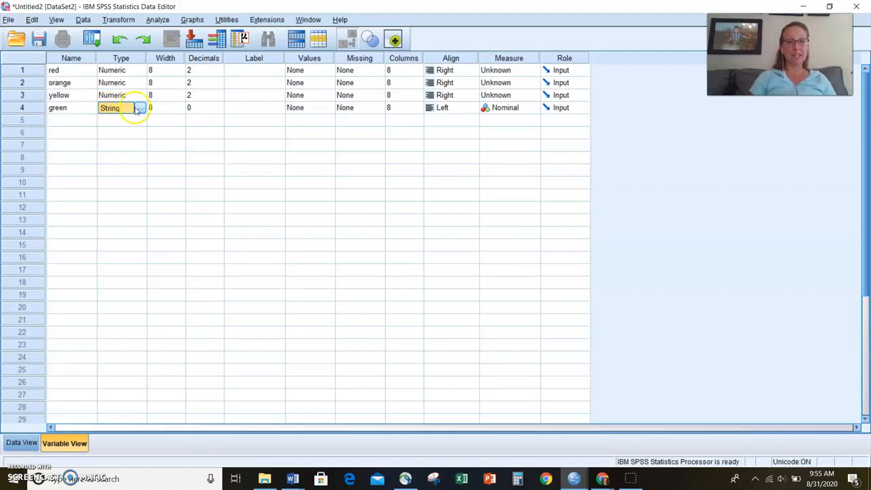
Set the variable type of green back to Numeric
left_click(139, 108)
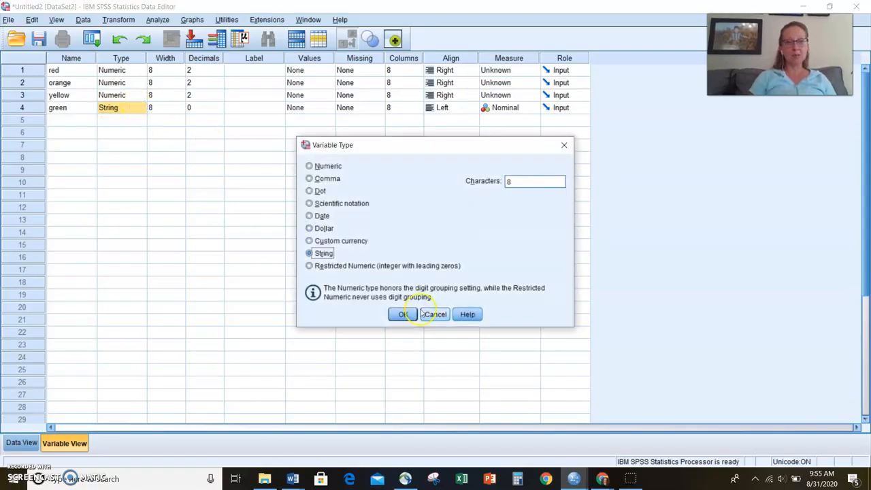
left_click(309, 166)
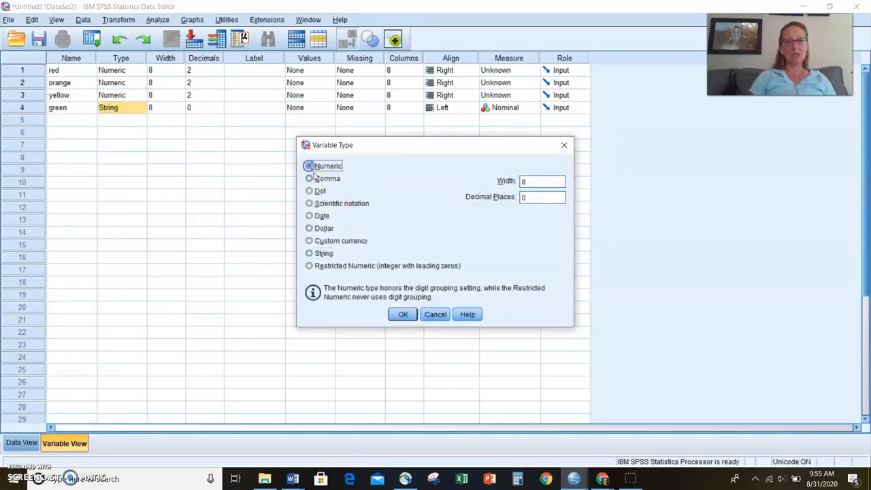
left_click(403, 314)
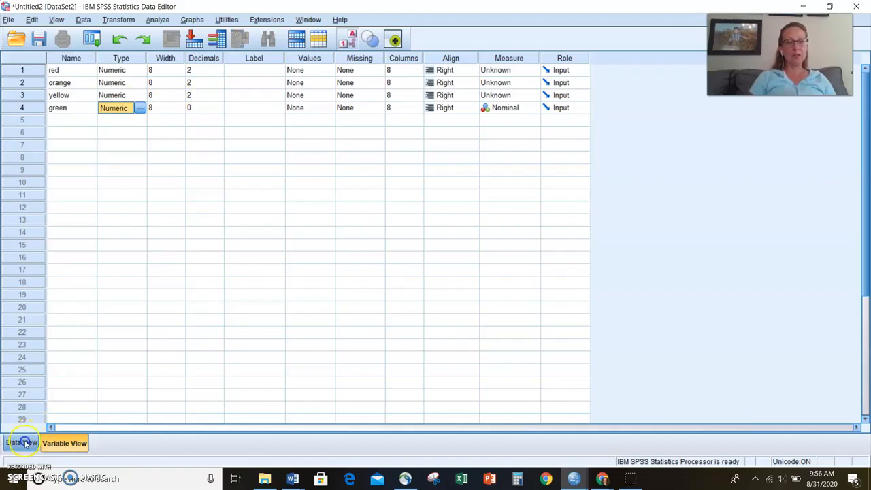
View the new dataset's data grid with its variable columns, and switch back to the Candy descriptives.sav dataset
left_click(27, 442)
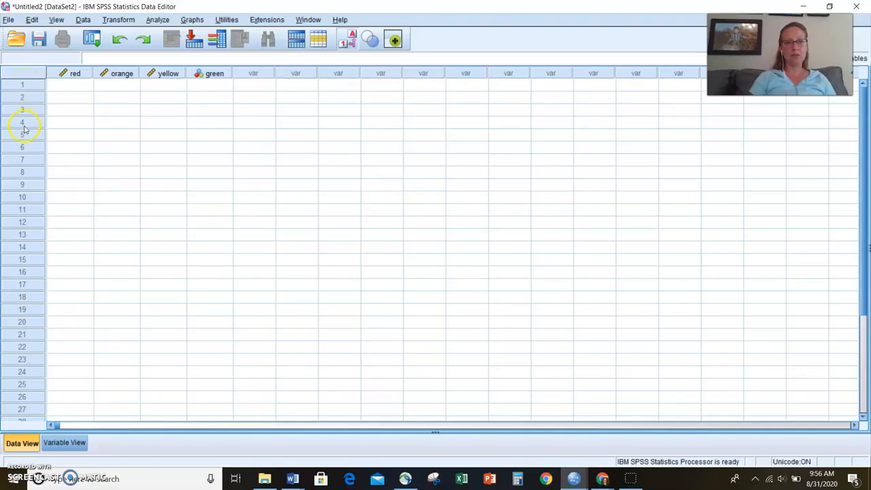
key("alt+Tab")
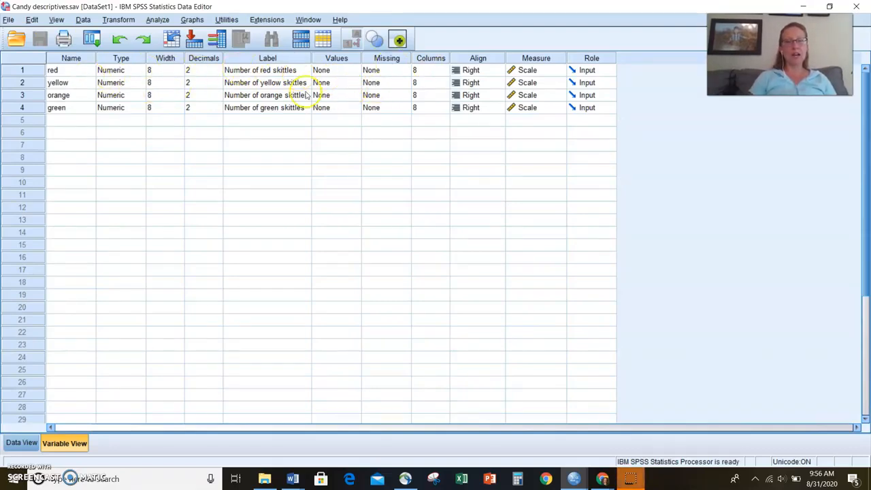
Widen the Label column slightly and go through the labels of the red, yellow and orange variables
mouse_move(311, 57)
left_mouse_down()
mouse_move(334, 57)
mouse_move(324, 57)
left_mouse_up()
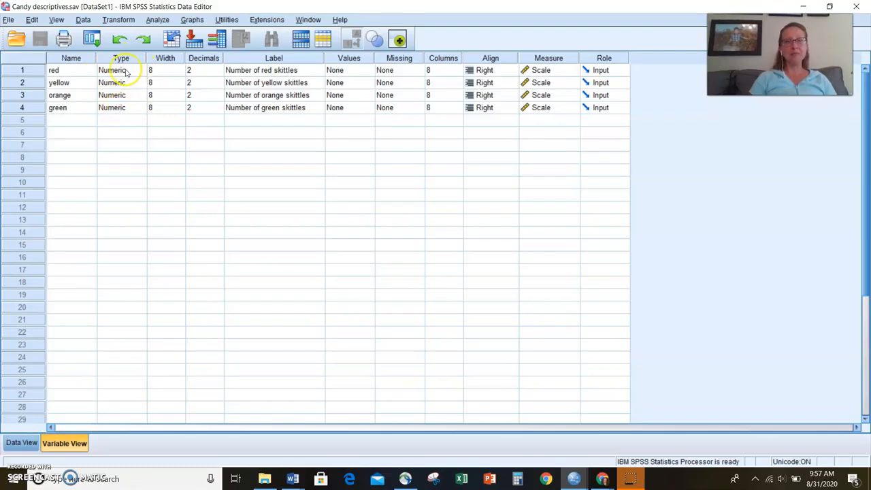
left_click(245, 68)
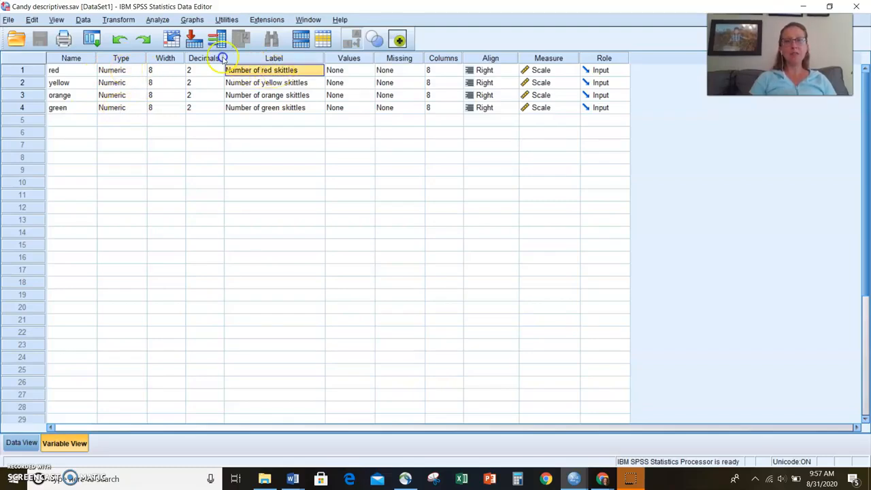
left_click(277, 83)
left_click(280, 96)
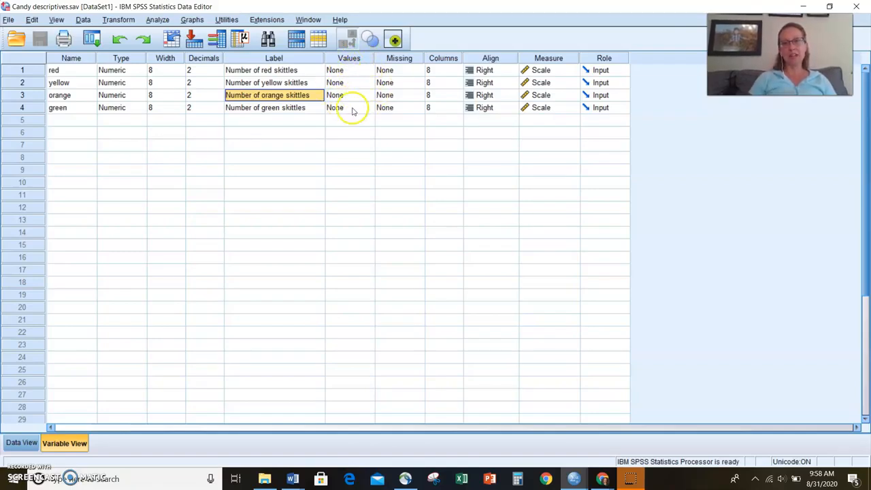
Add a value label to the red variable that assigns 1 to "African American"
left_click(353, 71)
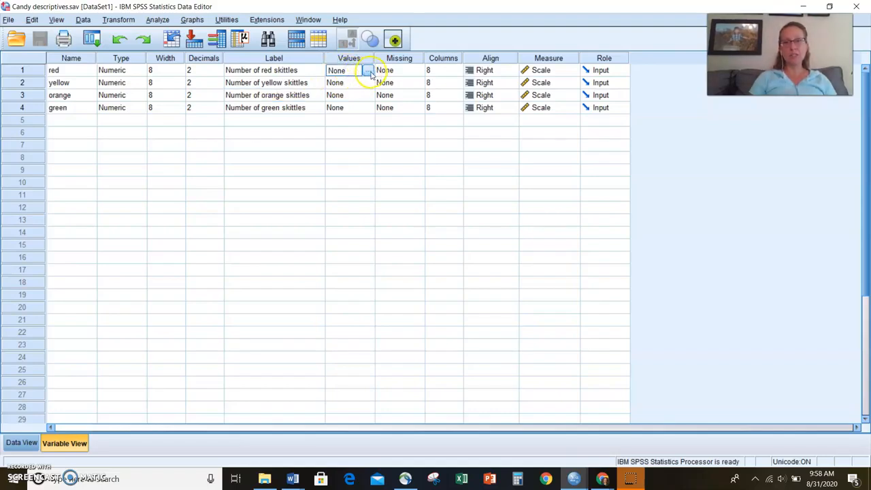
left_click(368, 72)
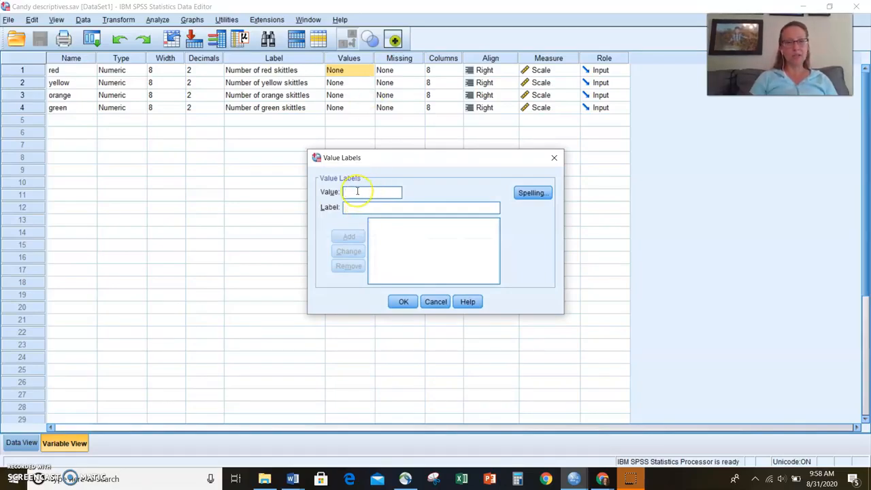
type("1")
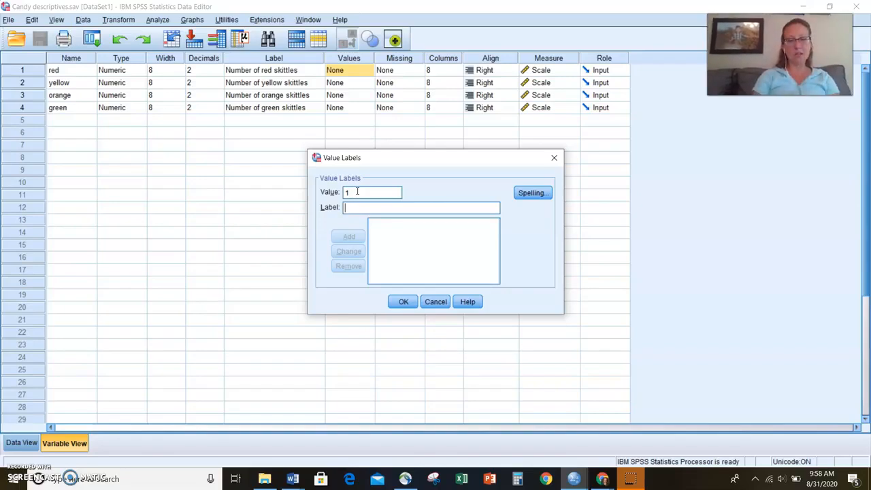
key("Tab")
type("Afr")
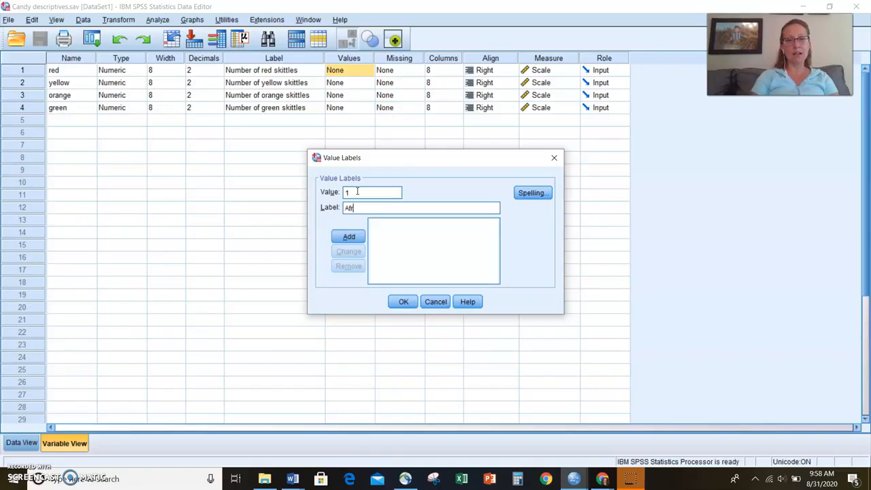
type("ican American")
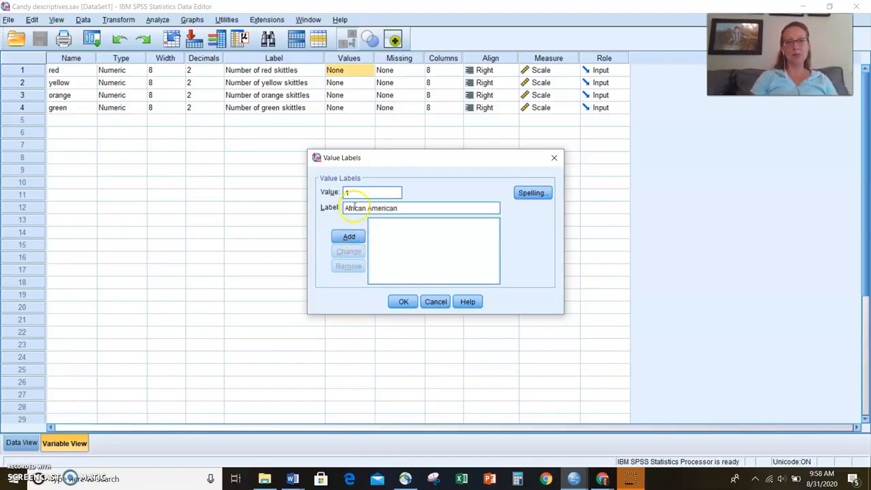
left_click(349, 237)
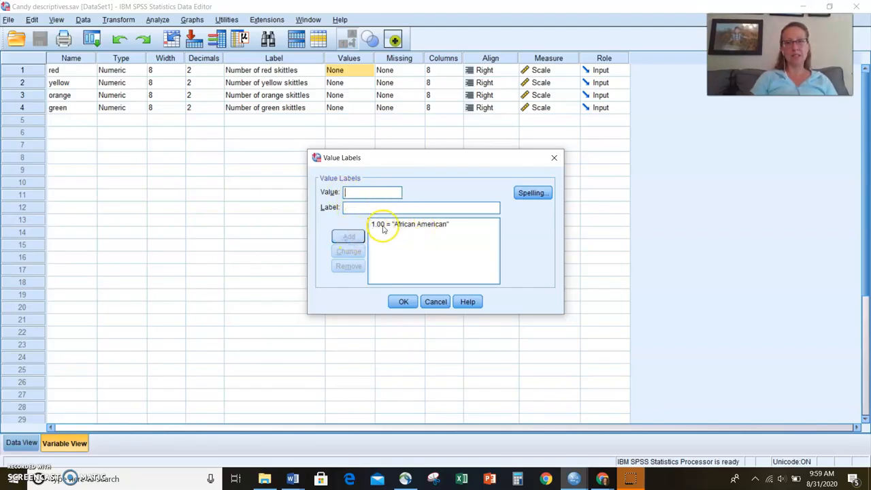
Add a second value label to the red variable that assigns 2 to "Asian American"
left_click(361, 194)
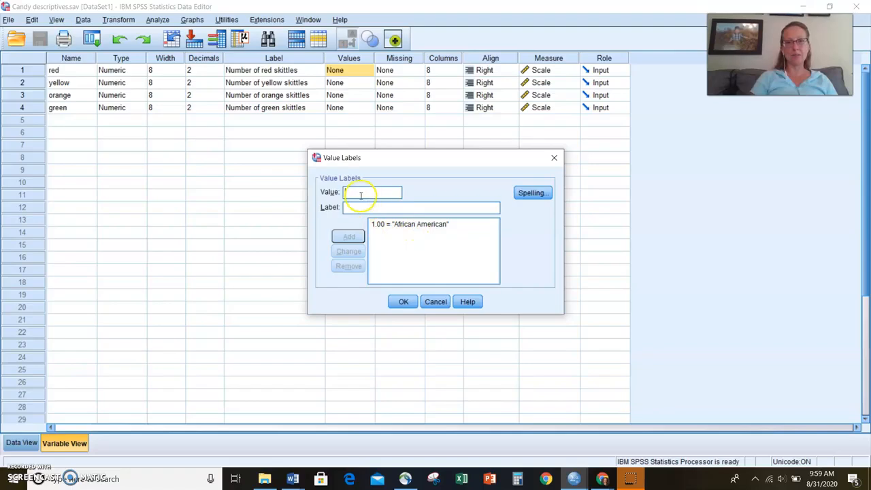
type("2")
key("Tab")
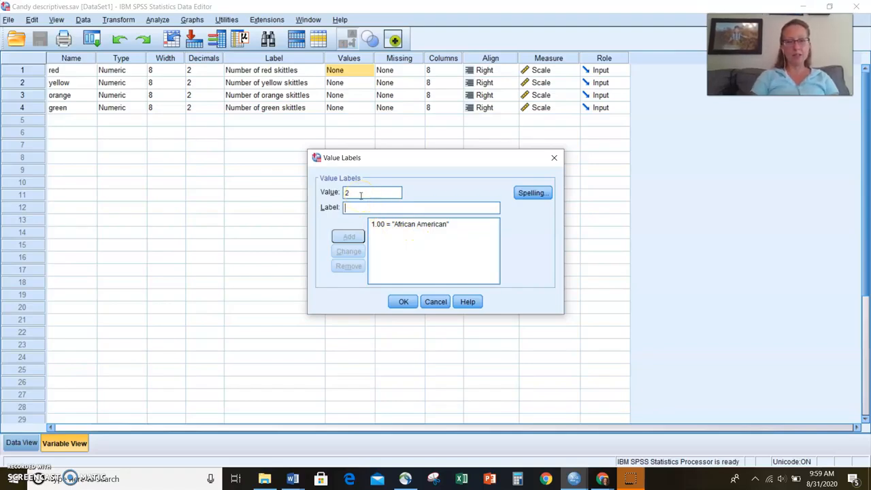
type("Asian American")
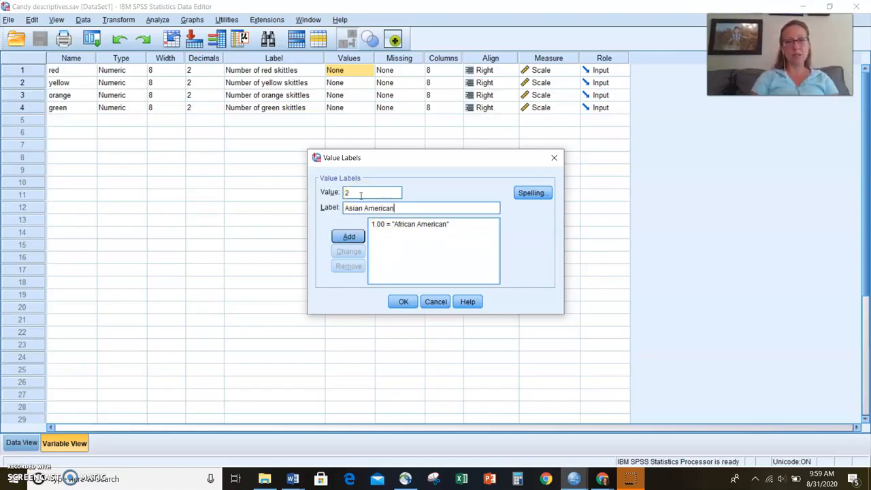
key("Return")
Add a third value label assigning 3 to "Hispanic/Latinx" and apply the value labels to the red variable
type("3")
key("Tab")
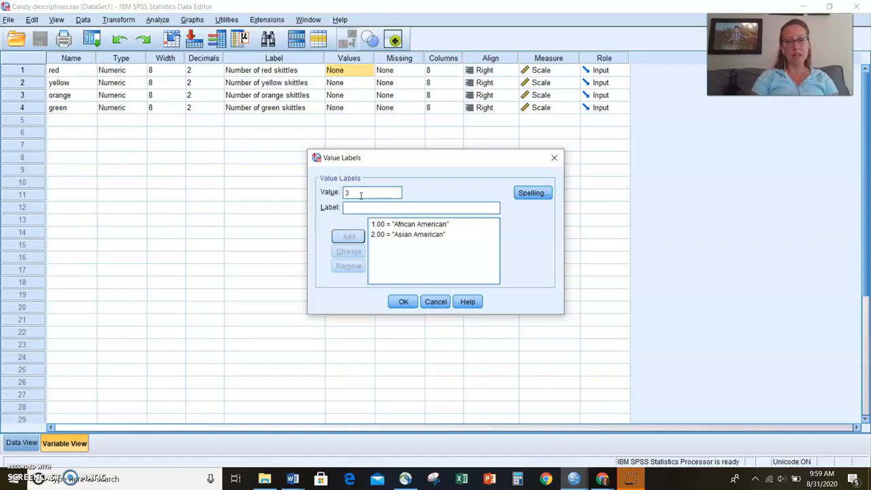
type("Hisp")
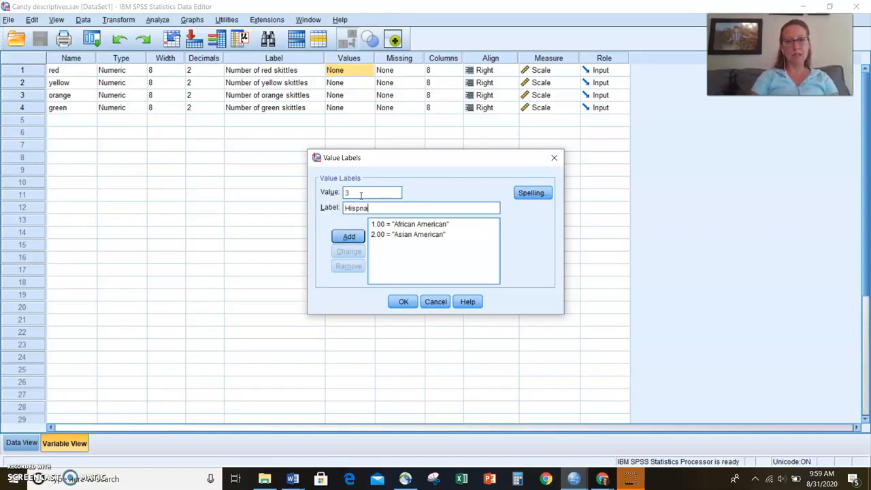
type("anic/Latino/a")
key("BackSpace")
key("BackSpace")
key("BackSpace")
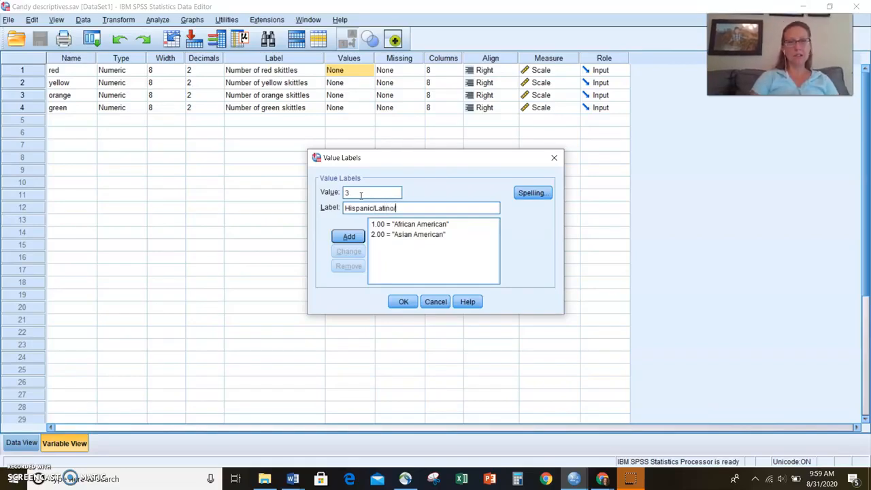
type("x")
left_click(365, 206)
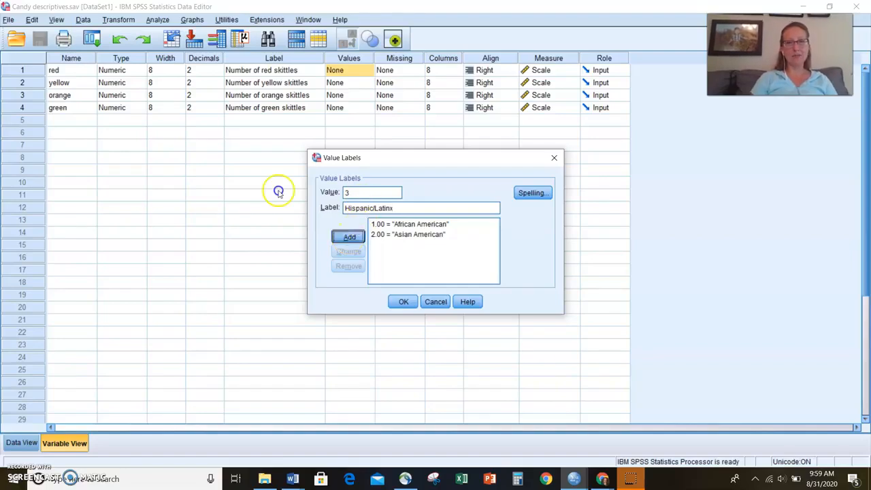
left_click(348, 236)
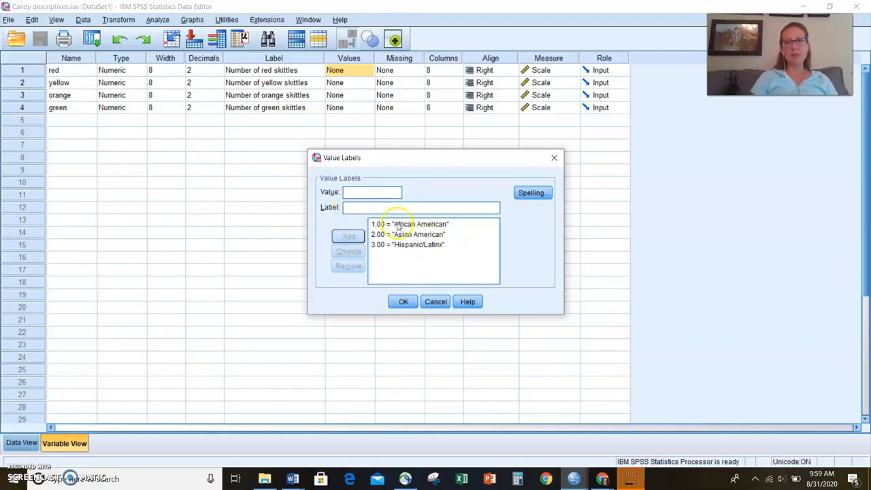
left_click(405, 302)
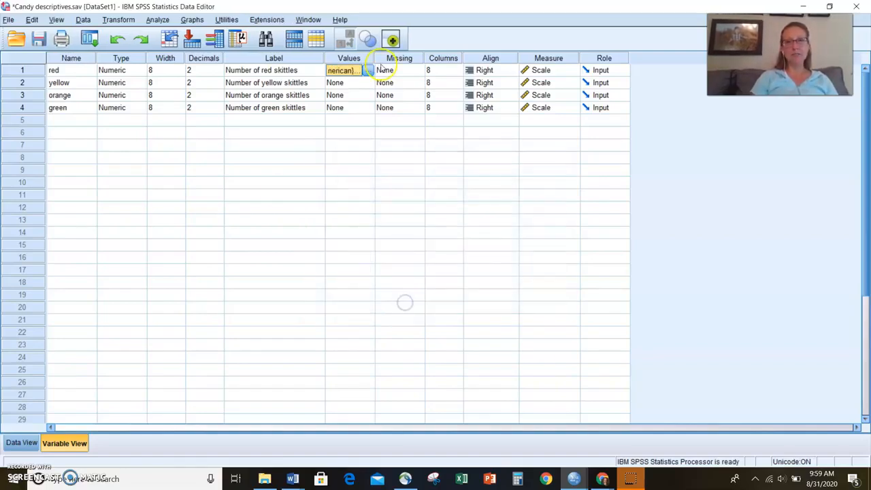
Review the value labels assigned to the red variable, and look at how they appear in the data
left_click(369, 70)
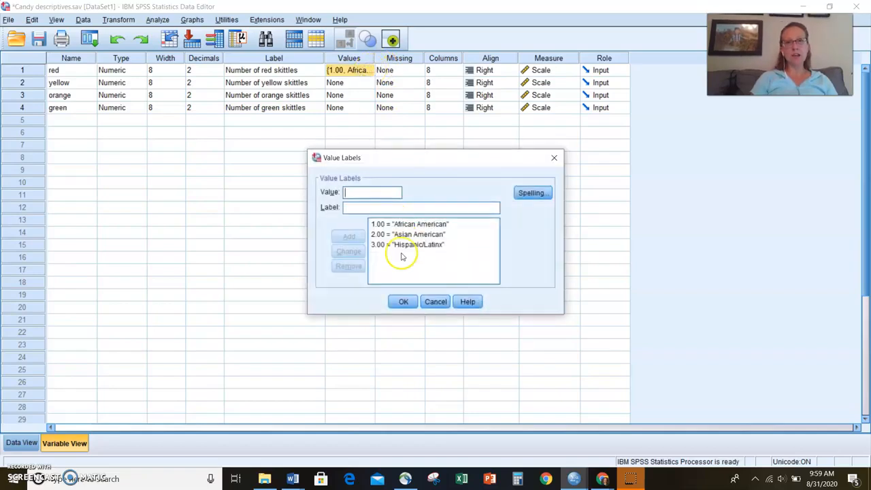
left_click(436, 303)
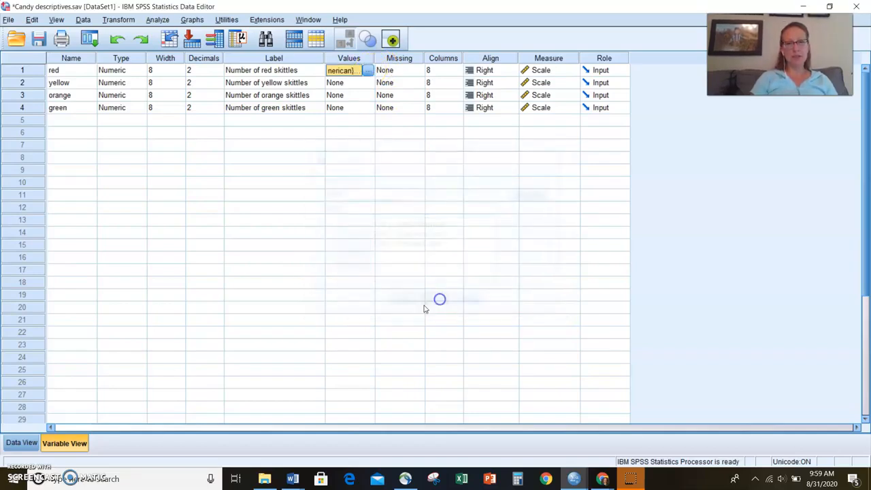
left_click(22, 443)
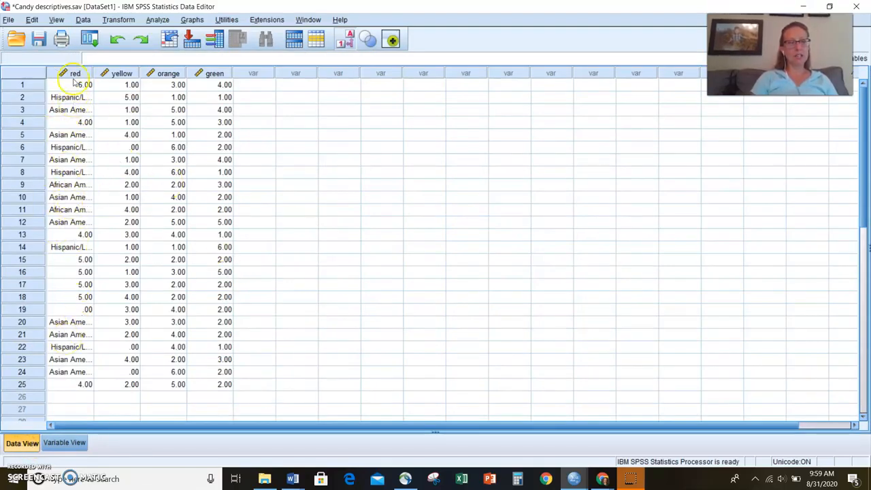
Turn off the display of value labels in the data grid and turn it back on
left_click(58, 19)
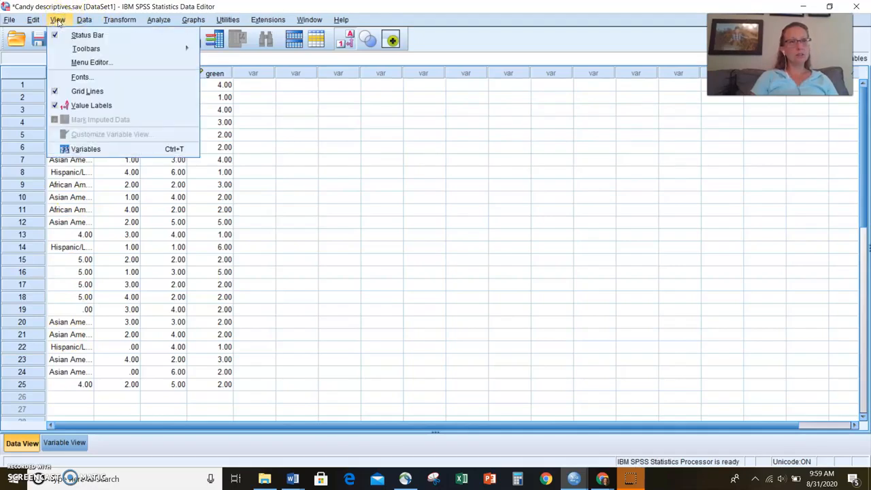
left_click(57, 106)
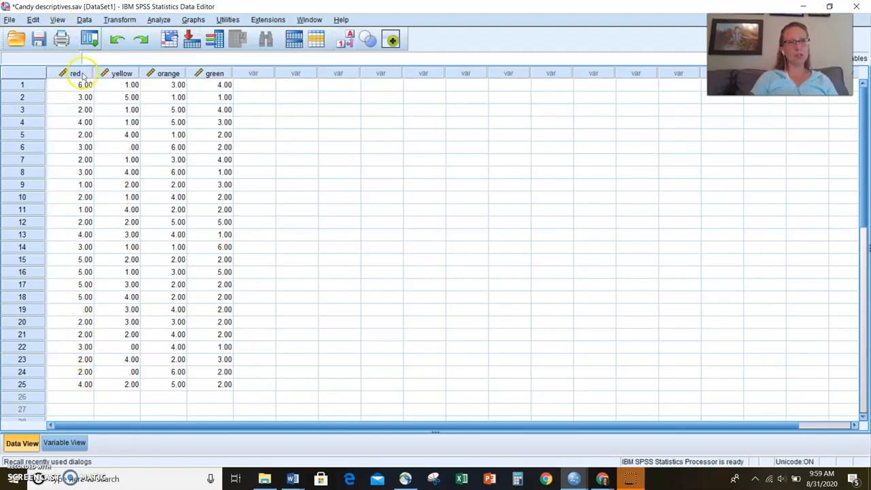
left_click(58, 19)
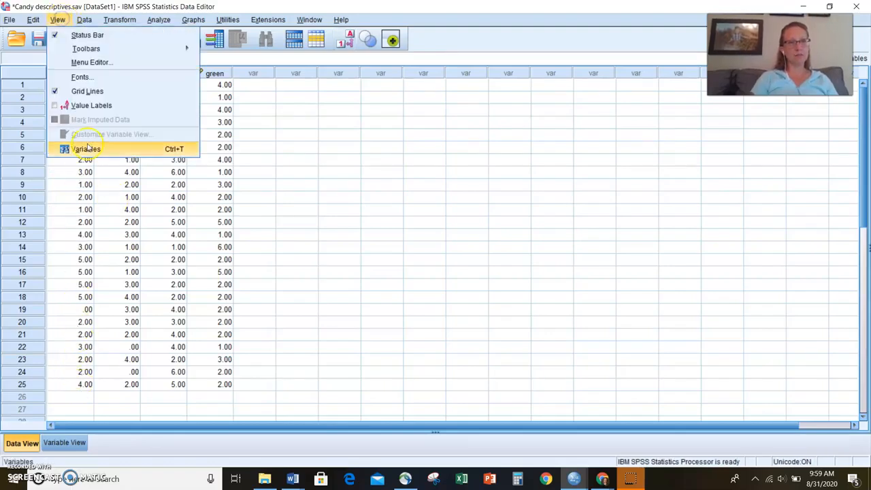
left_click(60, 105)
Remove the Hispanic/Latinx, Asian American and African American value labels from the red variable and apply the change
left_click(70, 451)
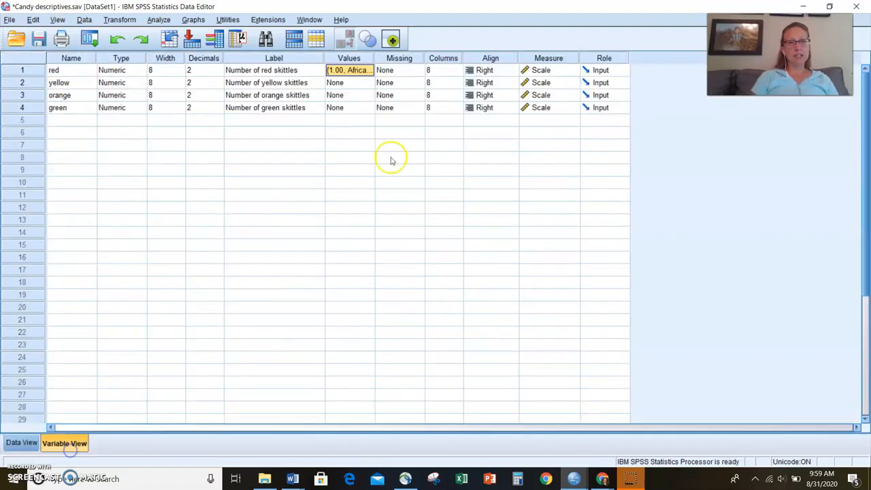
left_click(359, 71)
left_click(368, 71)
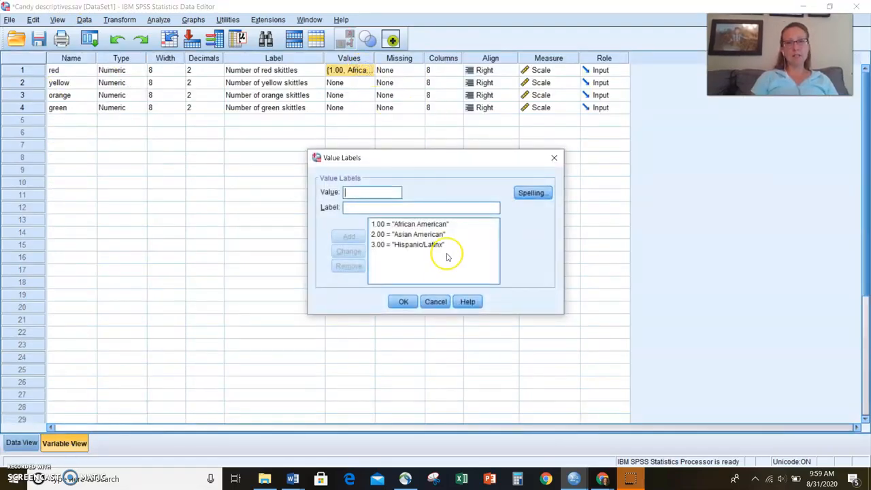
left_click(416, 245)
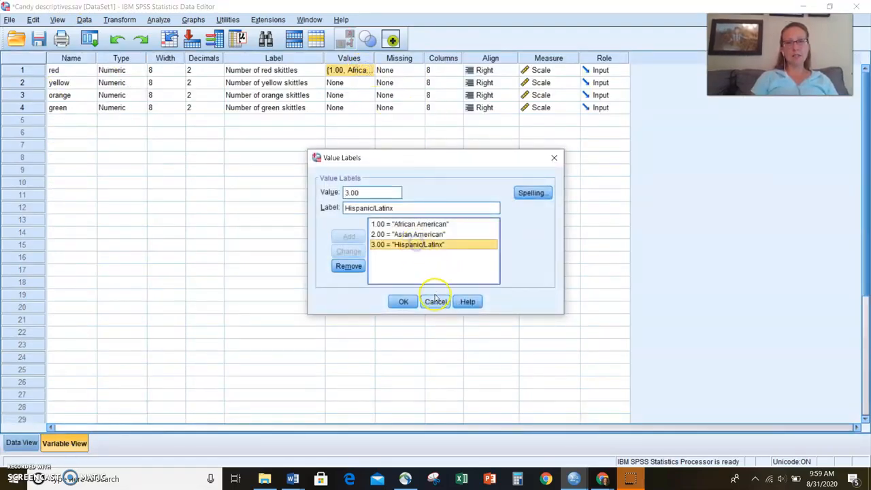
left_click(349, 266)
left_click(406, 234)
left_click(348, 266)
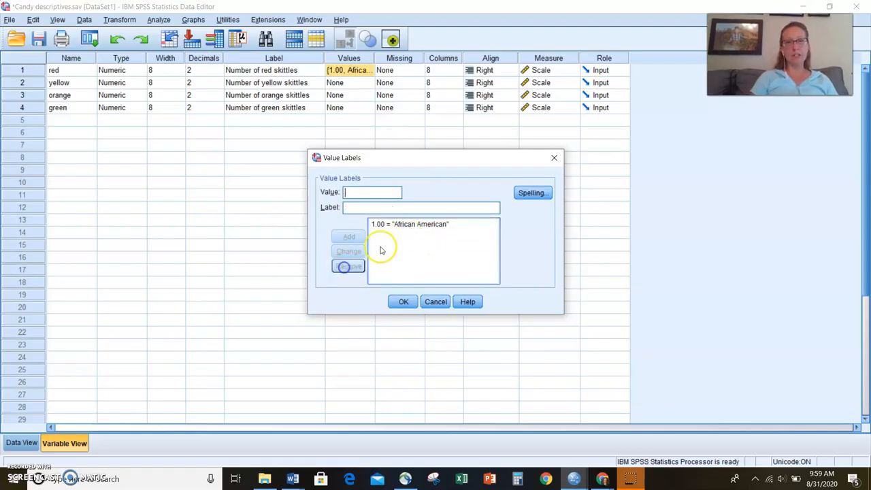
left_click(412, 224)
left_click(348, 266)
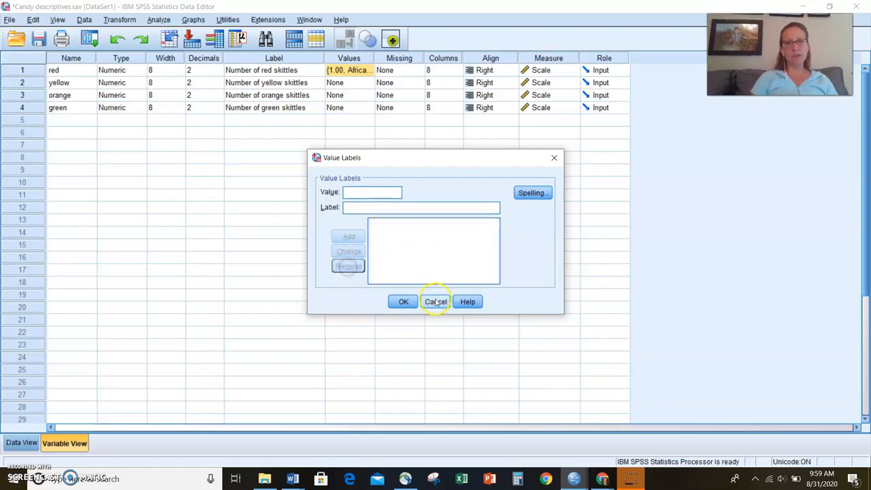
left_click(403, 302)
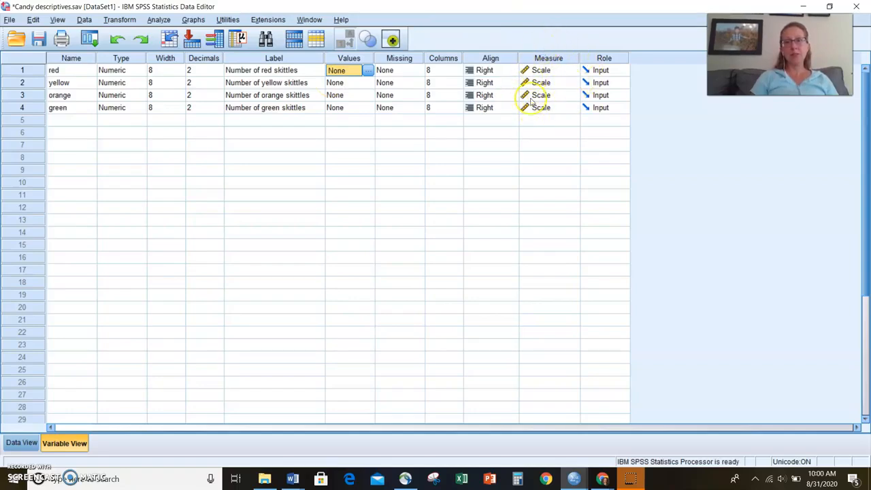
Go through the Scale, Ordinal and Nominal measurement levels for the red variable and choose Scale
left_click(552, 71)
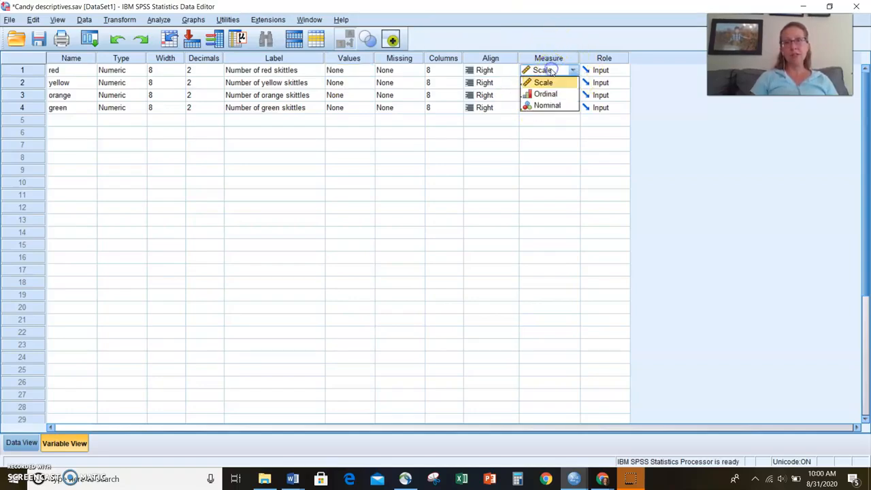
left_click(552, 107)
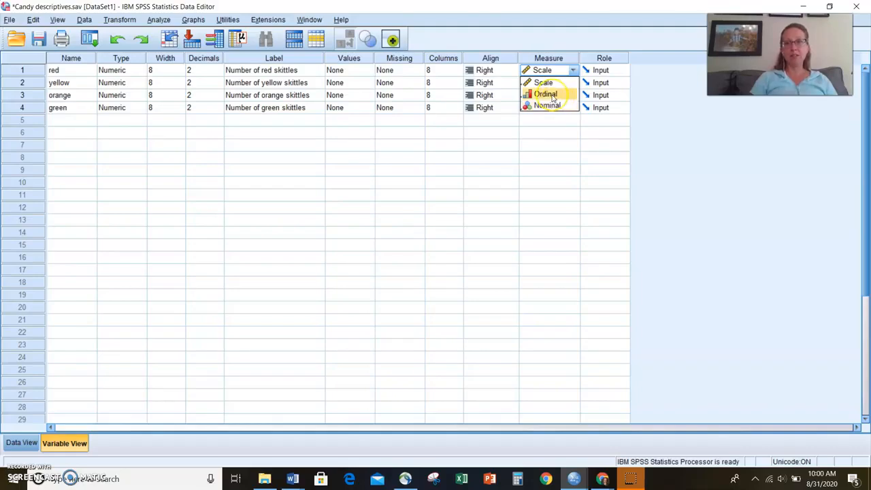
left_click(555, 86)
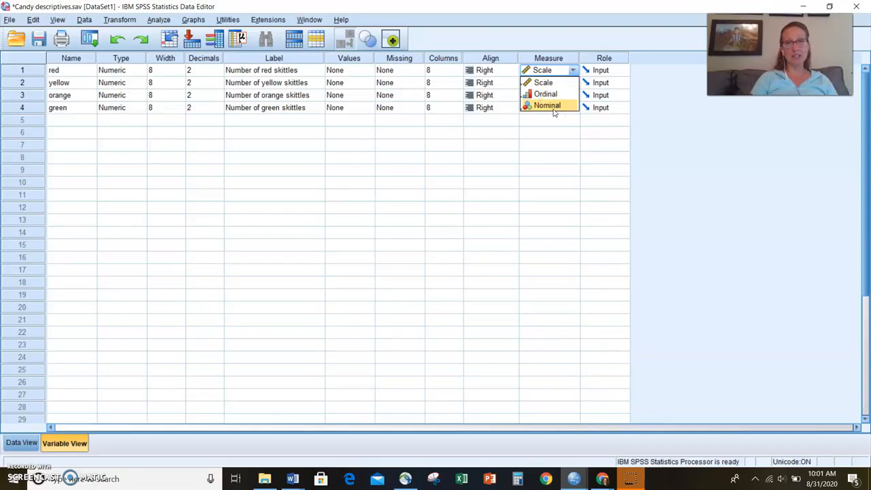
left_click(543, 83)
left_click(374, 108)
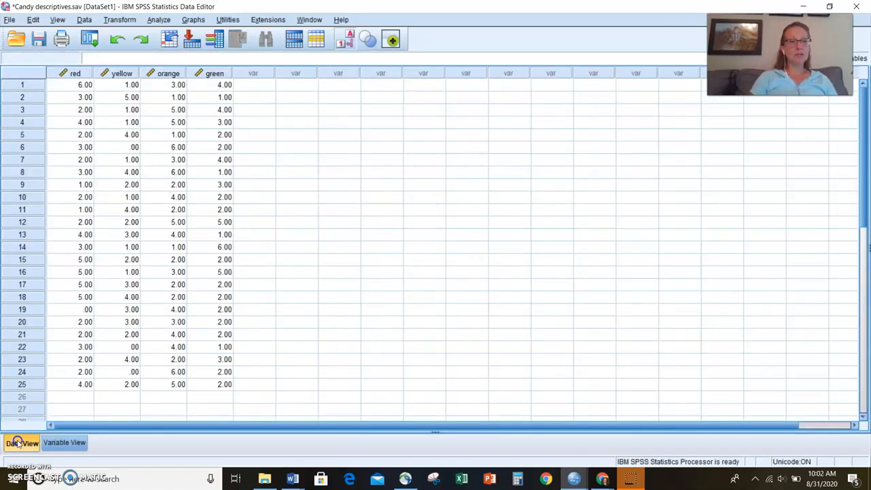
Look over the data columns of the four color variables, switching between the data and the variable definitions
left_click(22, 442)
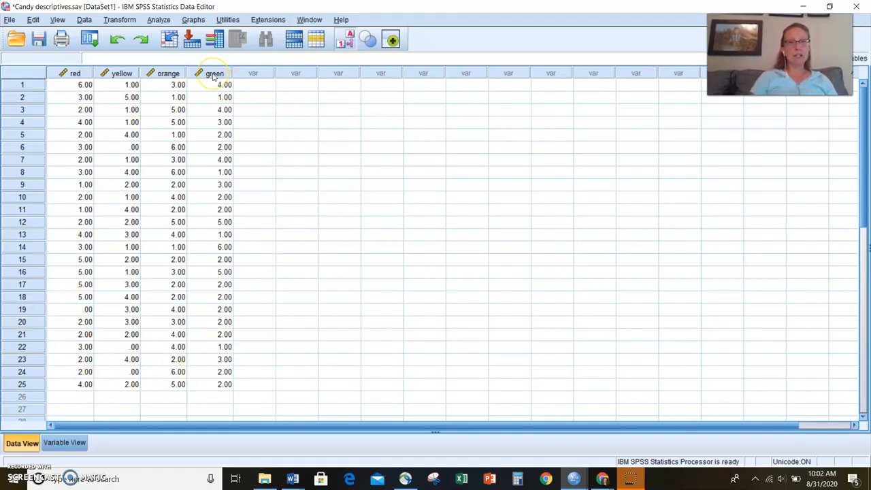
mouse_move(213, 77)
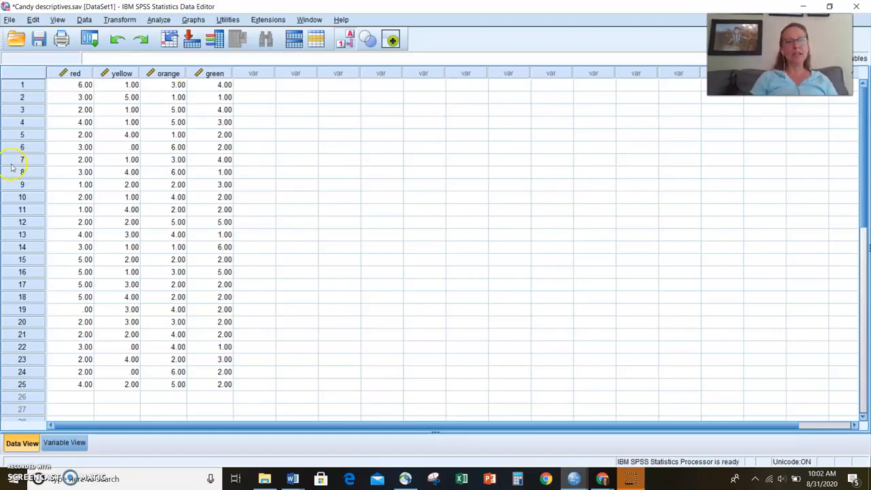
left_click(65, 443)
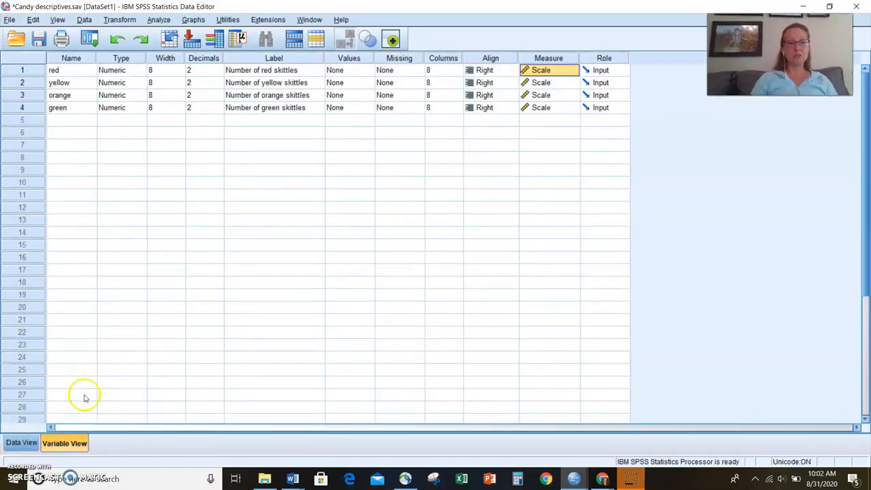
left_click(22, 443)
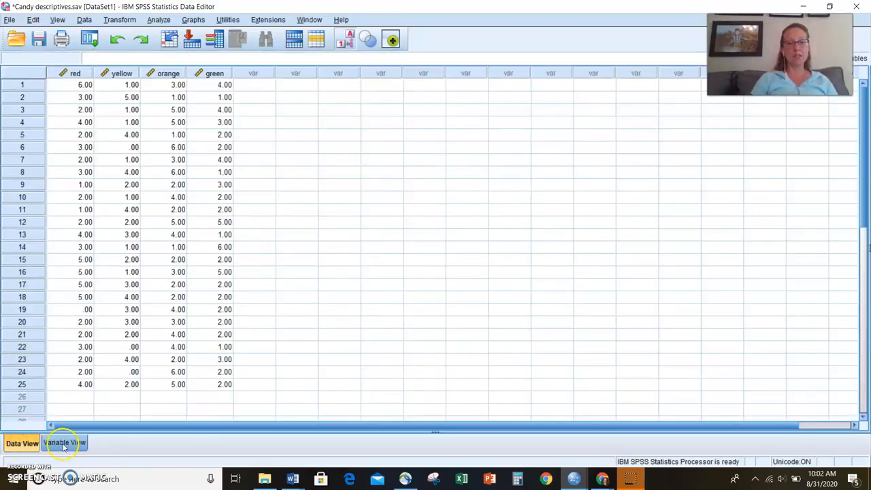
left_click(60, 443)
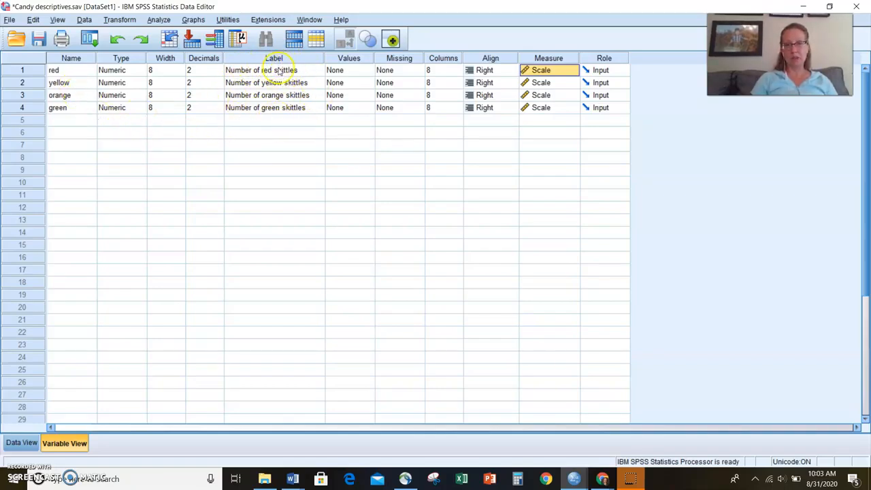
Look at the value label settings of the red variable and close them without adding a label
left_click(369, 70)
left_click(370, 71)
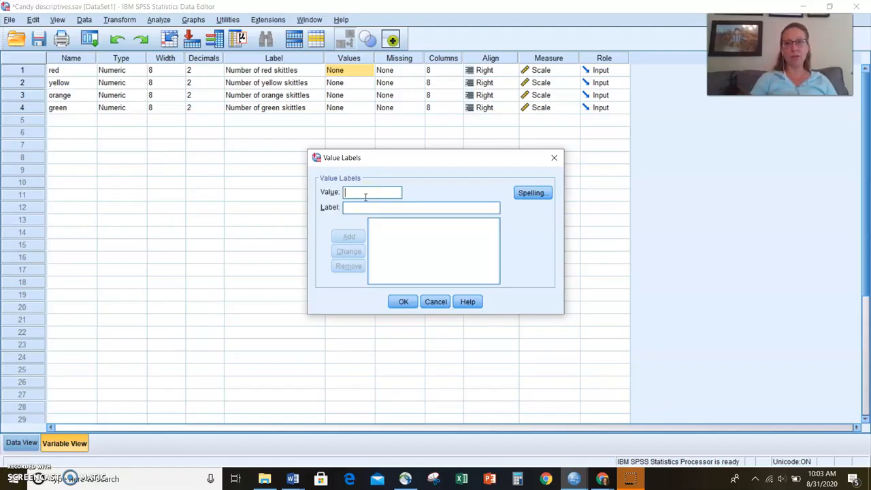
left_click(435, 302)
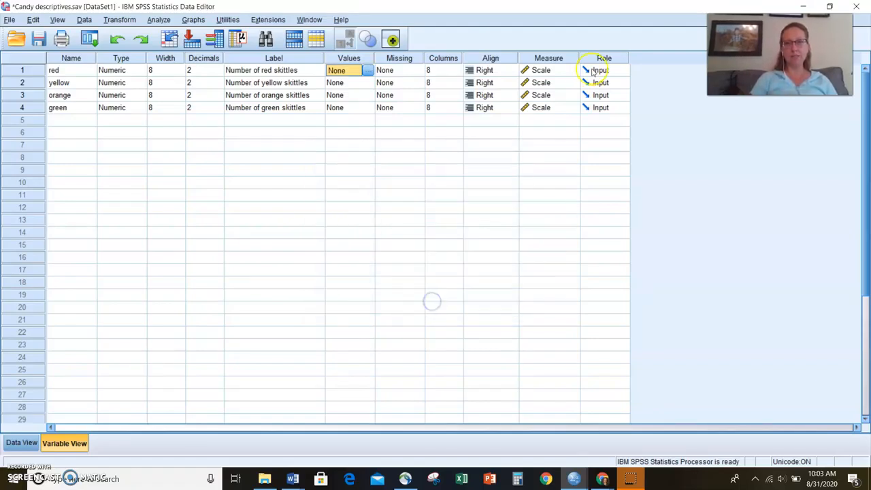